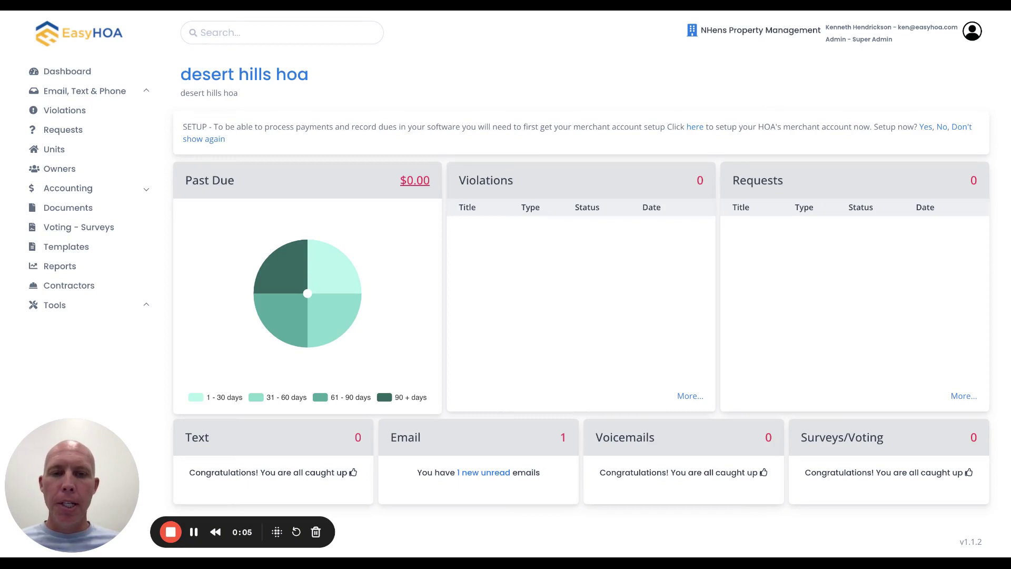
Expand the Accounting section in the desert hills hoa sidebar
triple_click(551, 158)
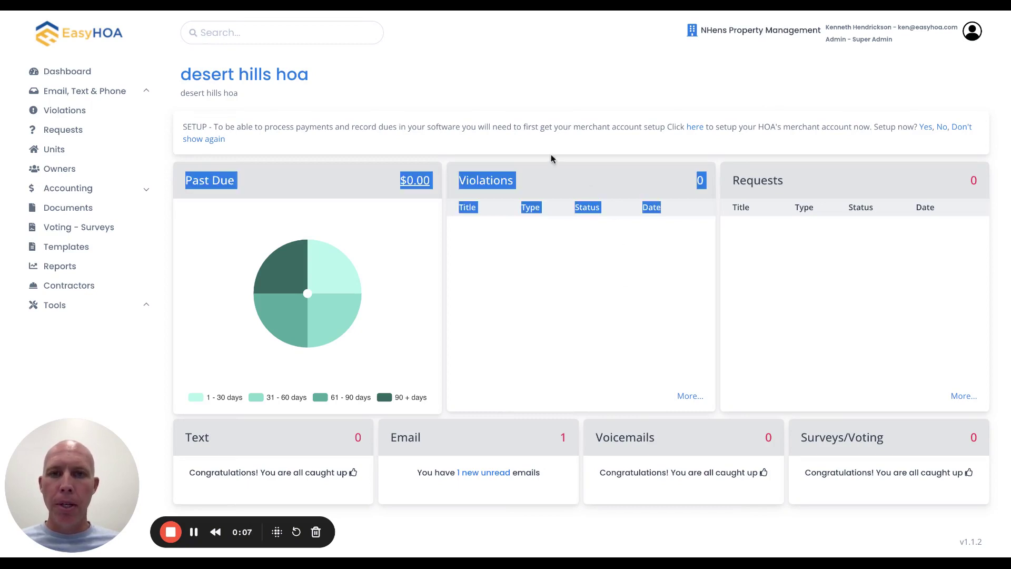
left_click(459, 111)
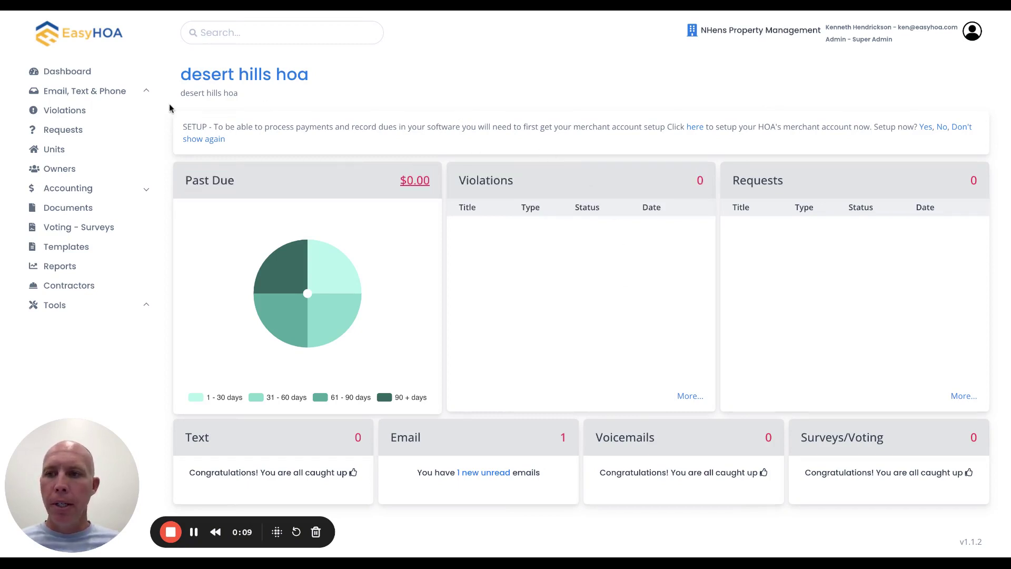
left_click(75, 191)
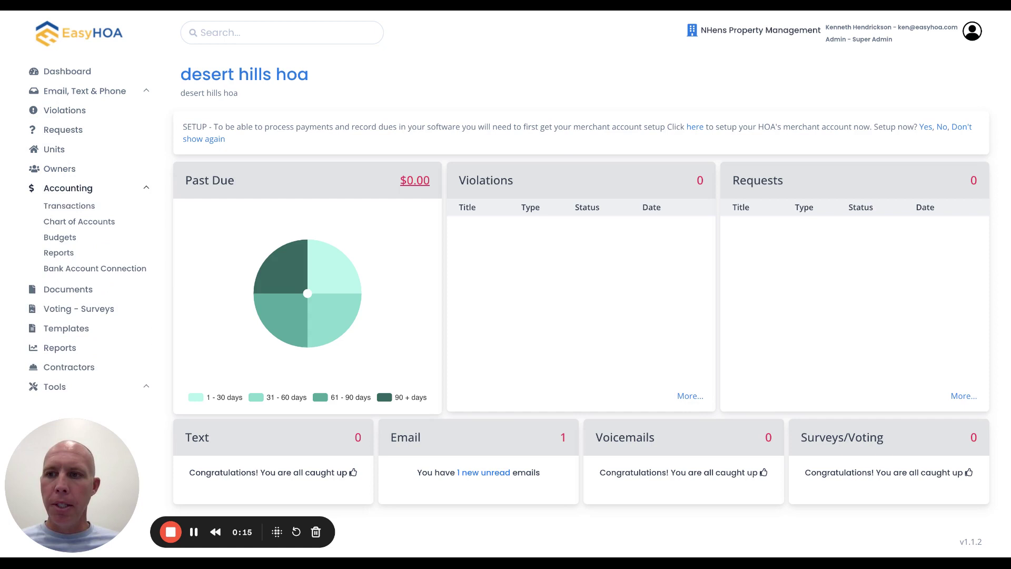
Open the Chart of Accounts and view the Income accounts: 4000 HOA Dues, Other Income, Reimbursement
left_click(76, 222)
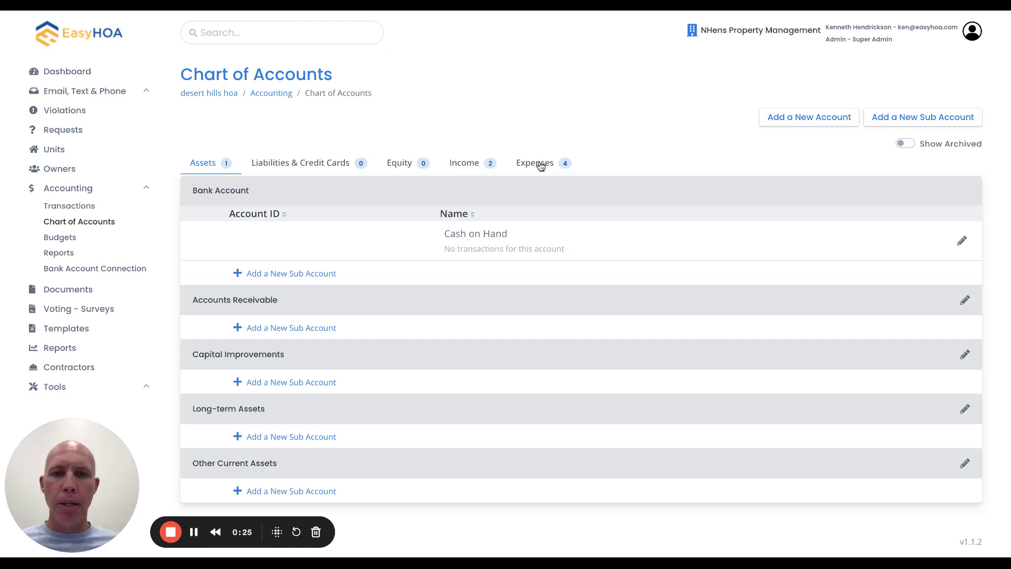
left_click(472, 167)
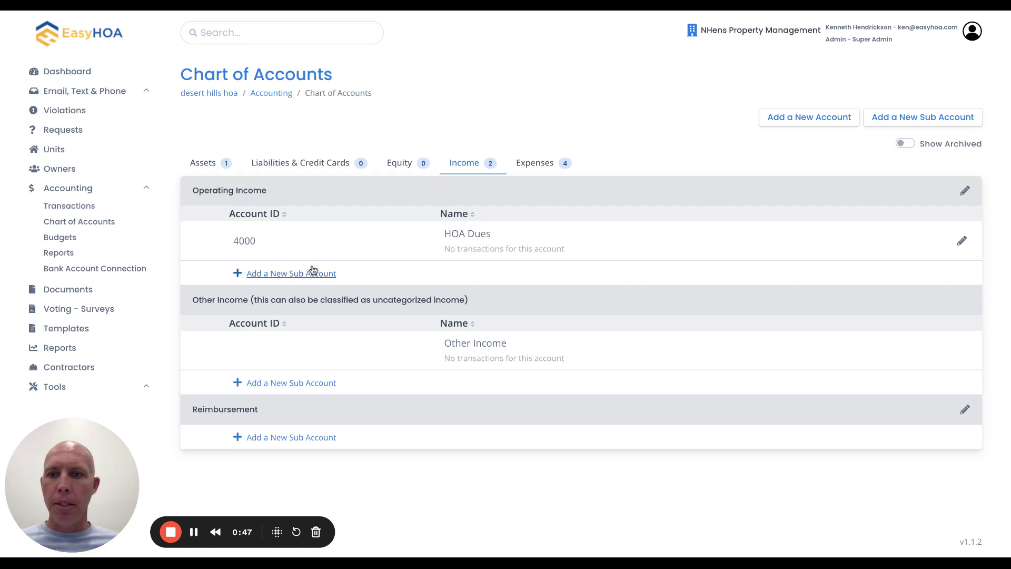
Add a 'Late Fee' sub-account under Operating Income and confirm its creation
left_click(282, 275)
left_click(414, 152)
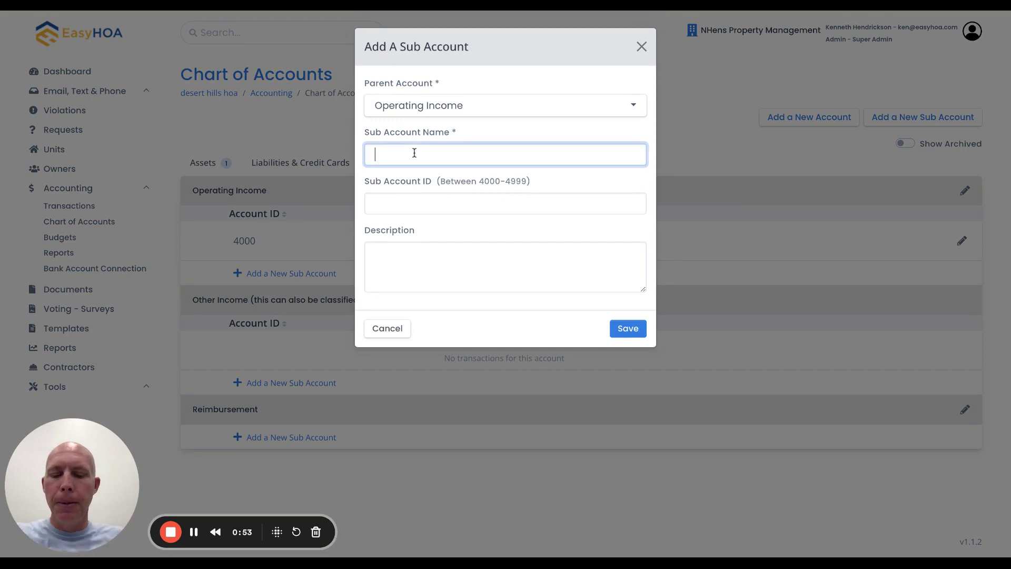
type("Late F")
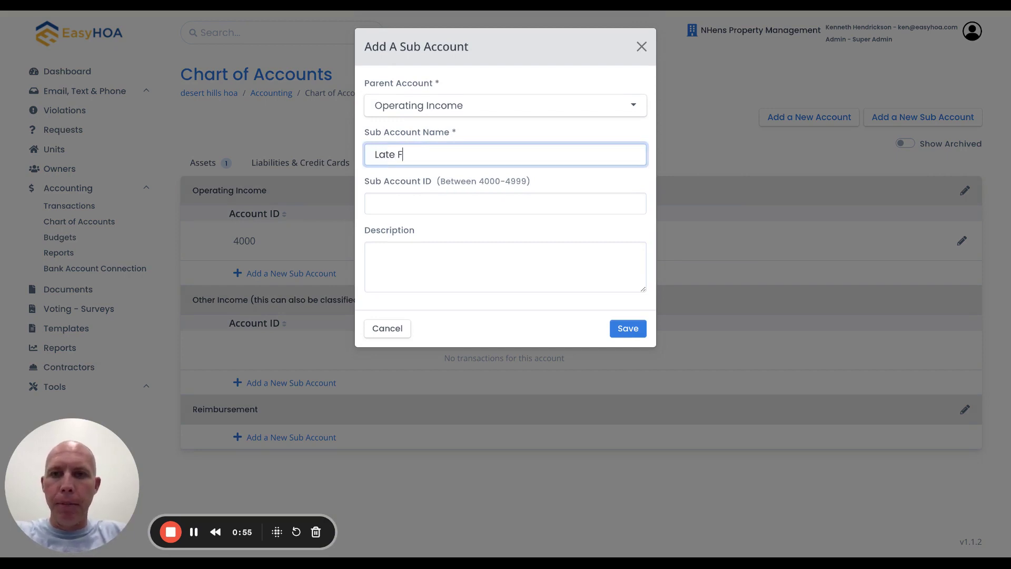
type("ee")
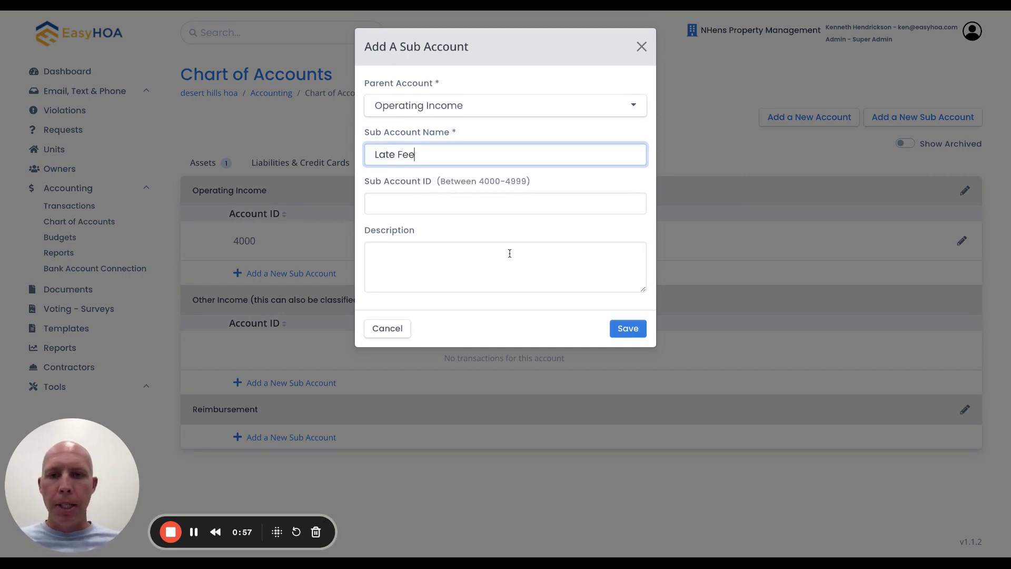
left_click(626, 328)
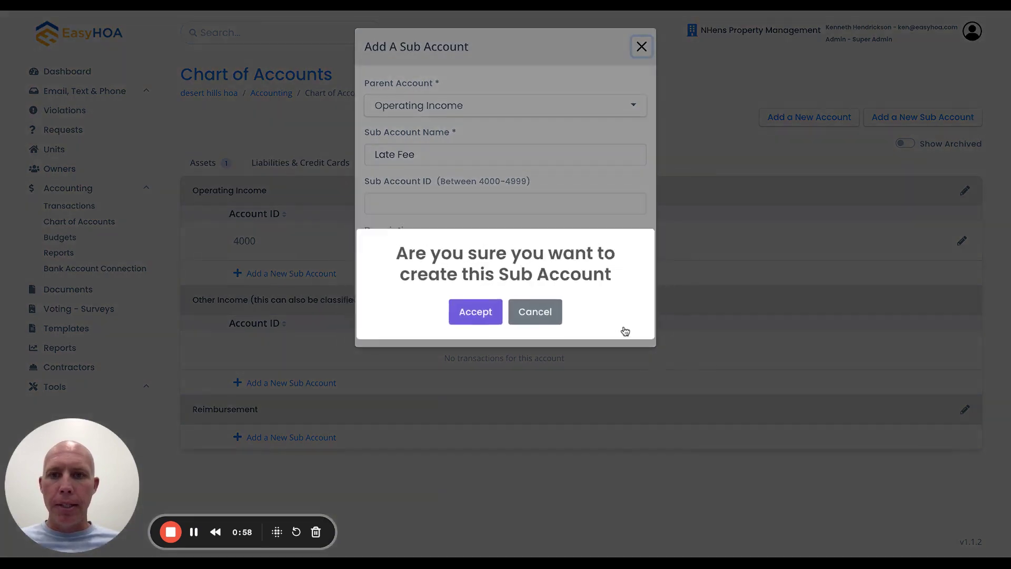
left_click(472, 316)
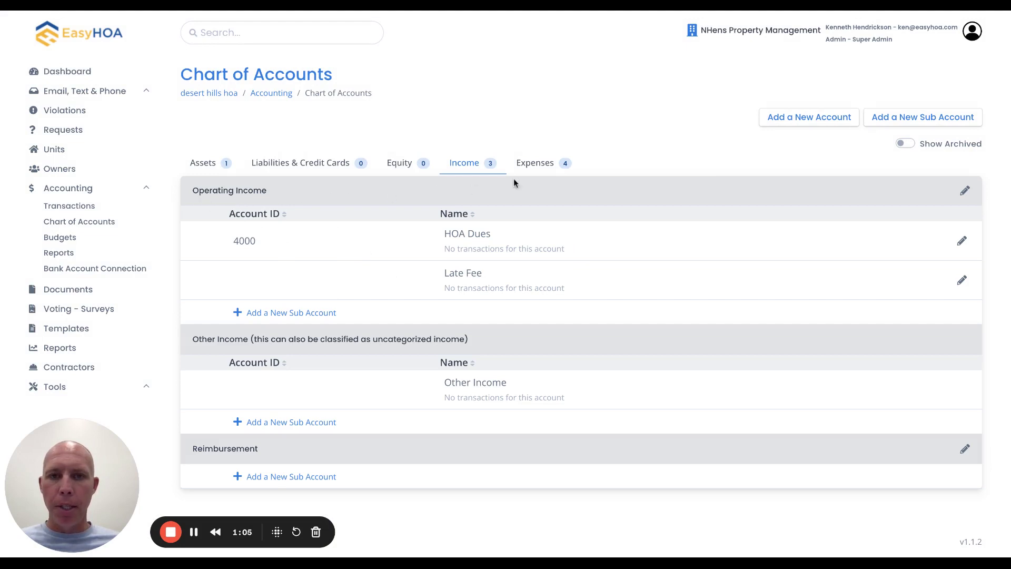
View the Expense accounts: 5000 Electricity, 5001 Landscaping and 5003 Pool Cleaning
left_click(536, 164)
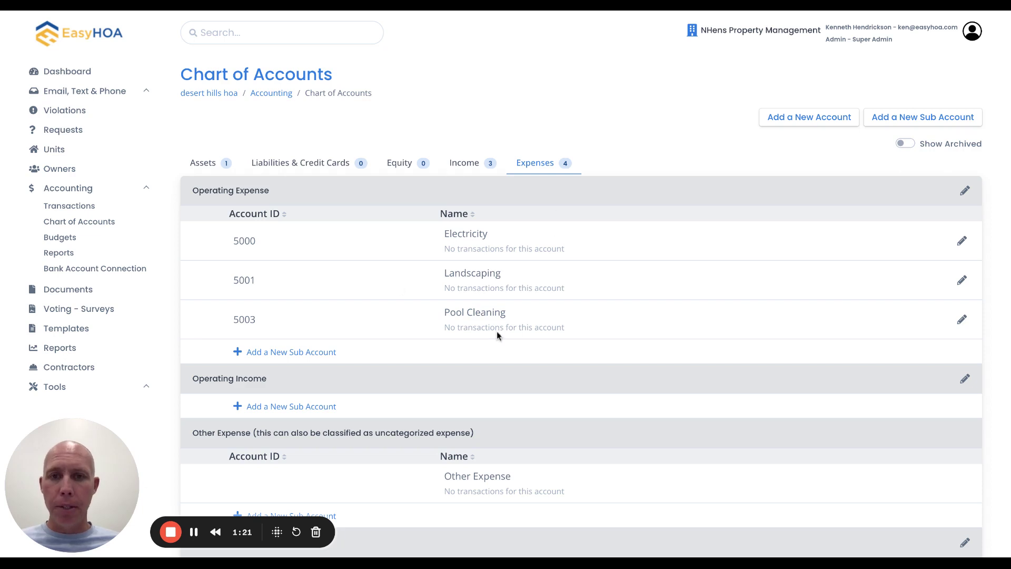
left_click_drag(467, 166, 529, 165)
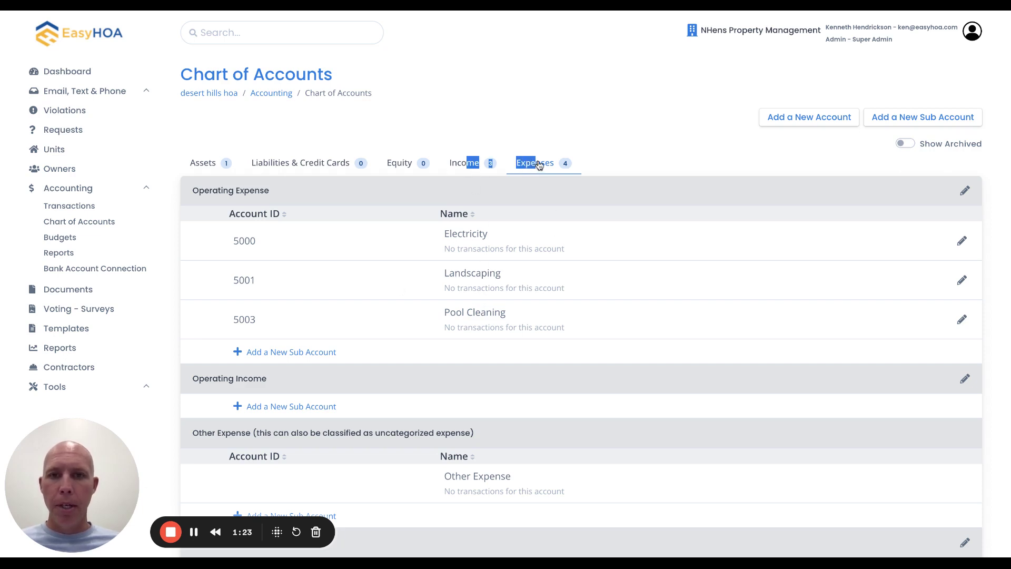
left_click(531, 115)
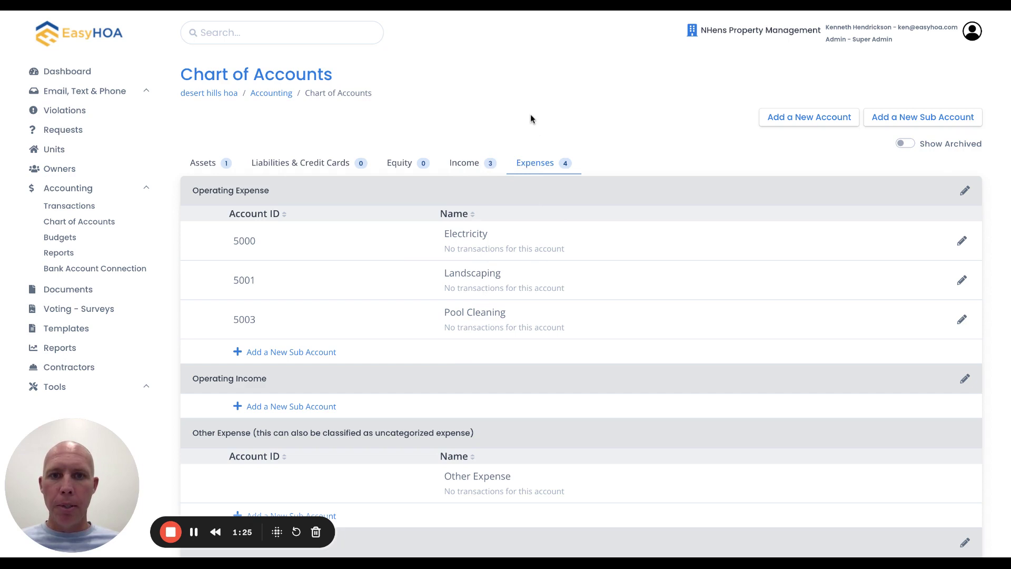
Go to the Budgets list, then open and dismiss the new budget form without saving
left_click(65, 242)
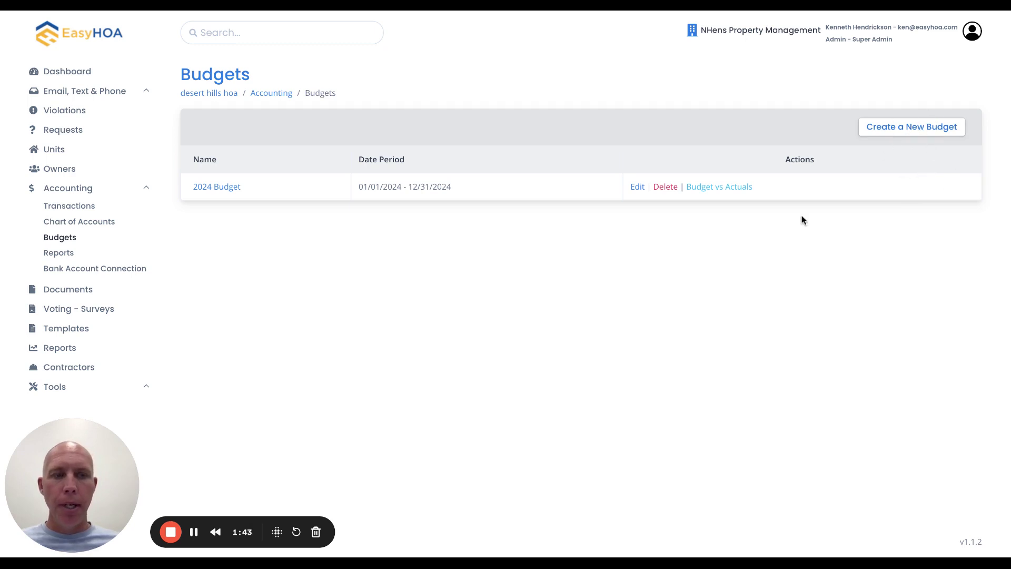
left_click(885, 125)
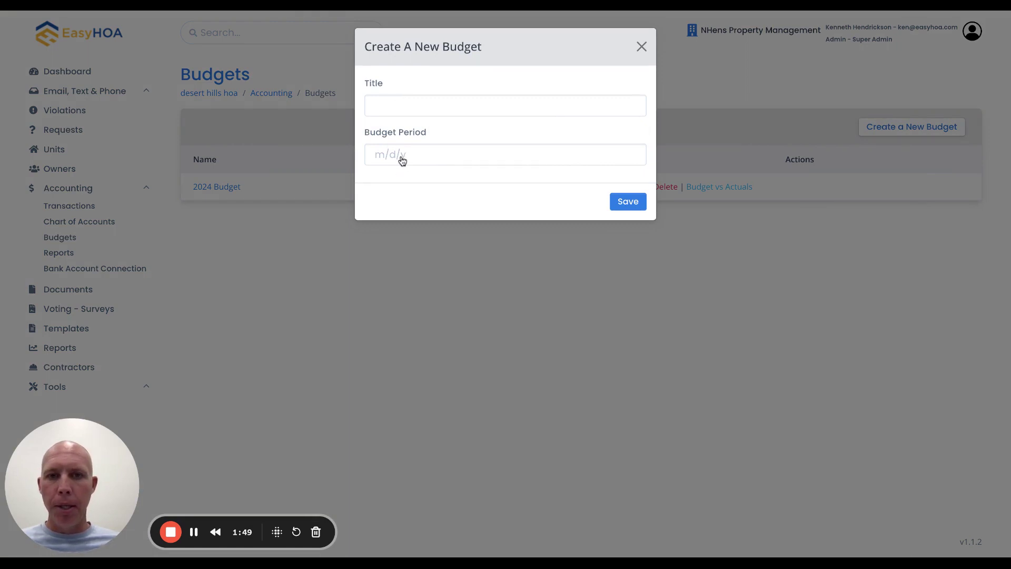
left_click(643, 49)
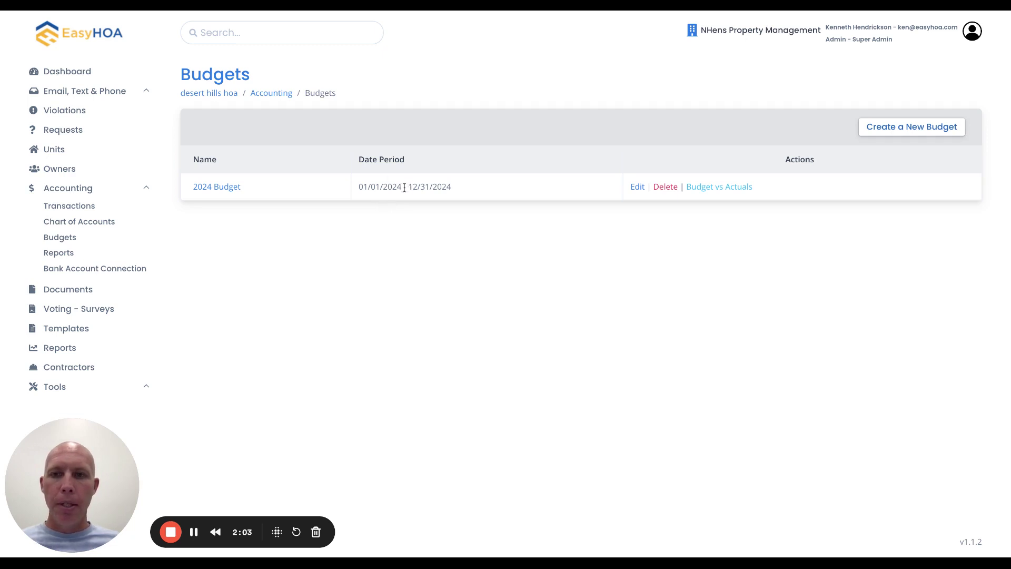
Open the 2024 Budget details and review the table up to the Pool Cleaning budget form (0.00)
left_click(222, 188)
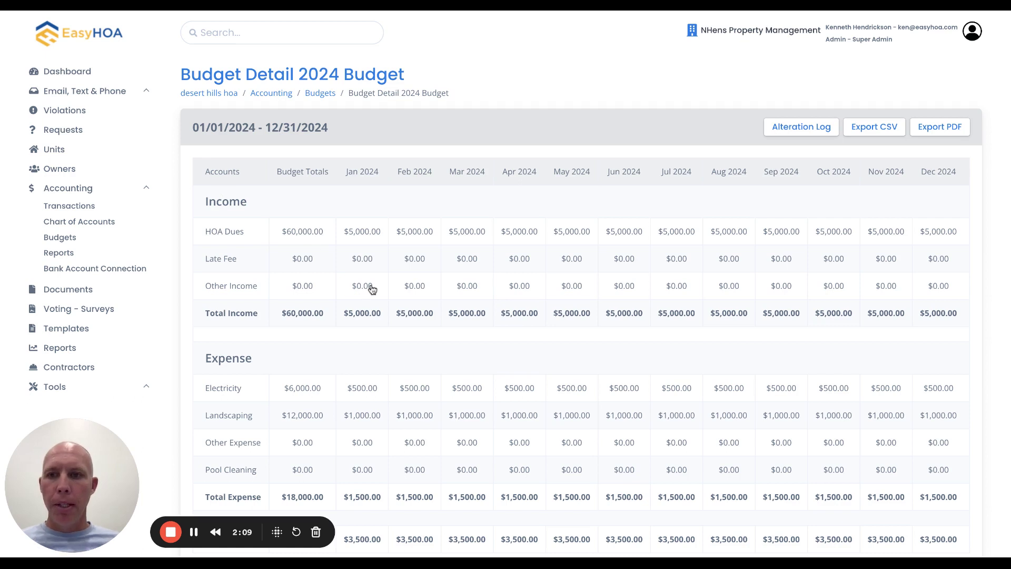
left_click_drag(206, 203, 242, 200)
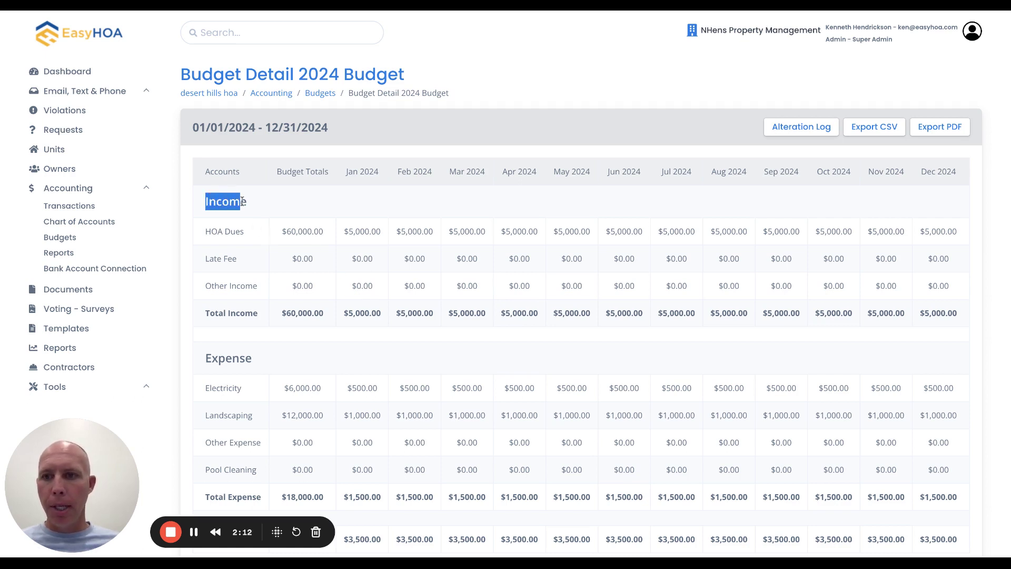
left_click(234, 236)
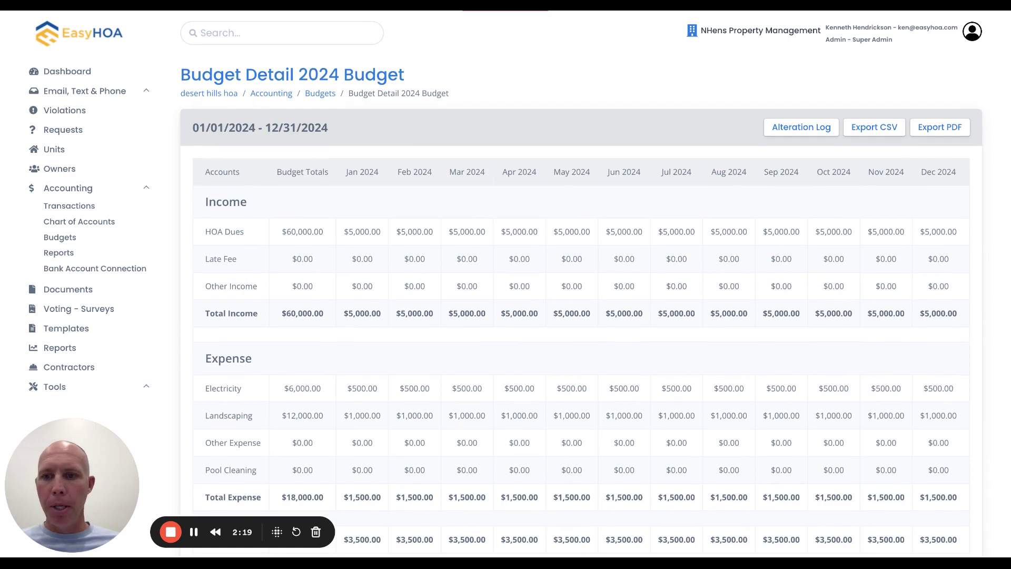
scroll(246, 307, "down", 1)
left_click_drag(207, 335, 253, 334)
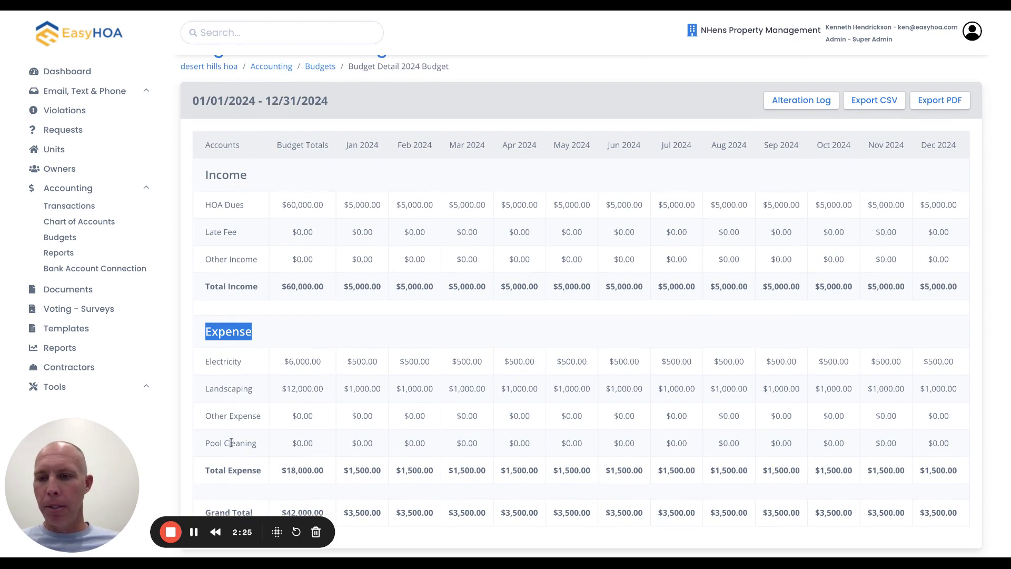
left_click(249, 402)
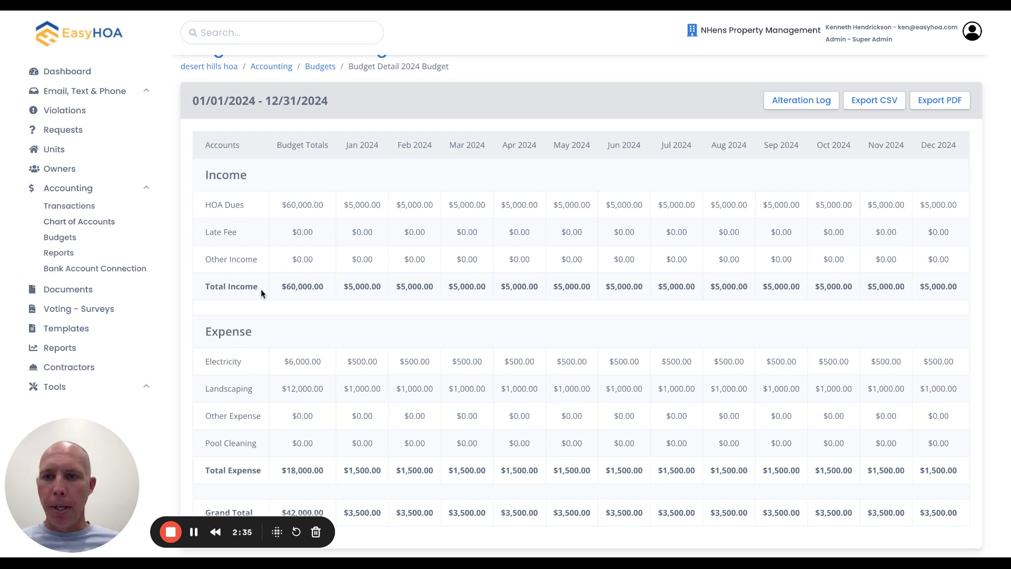
scroll(295, 333, "up", 1)
scroll(297, 334, "down", 3)
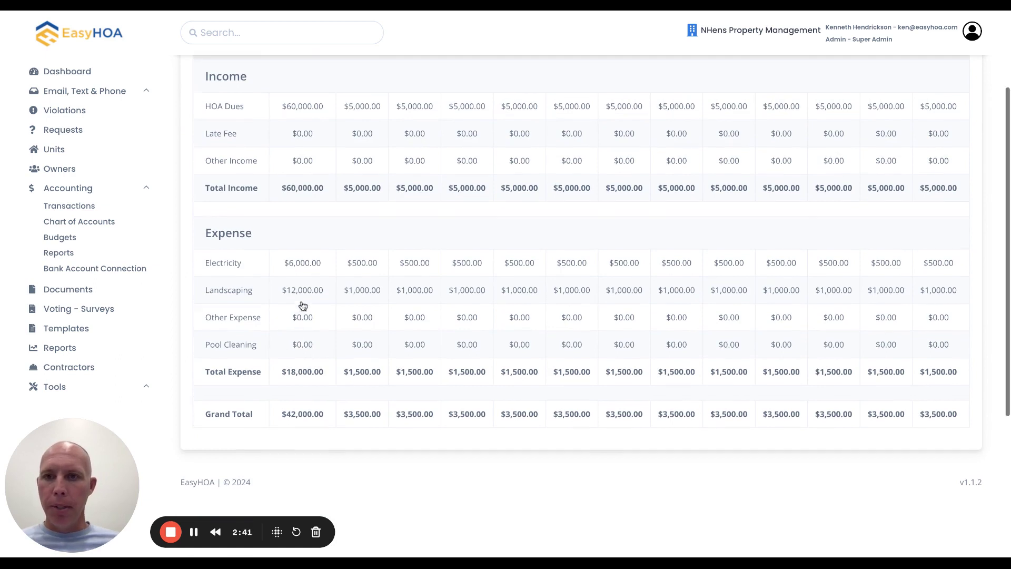
scroll(301, 304, "up", 1)
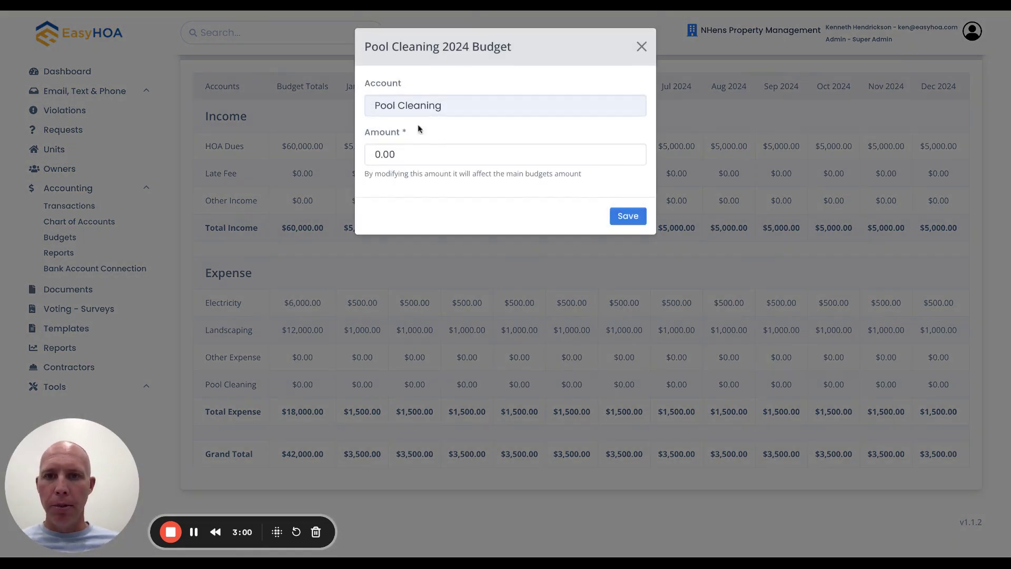
Budget Pool Cleaning at 6000 for 2024, then open and close Other Expense unchanged
left_click_drag(405, 154, 361, 154)
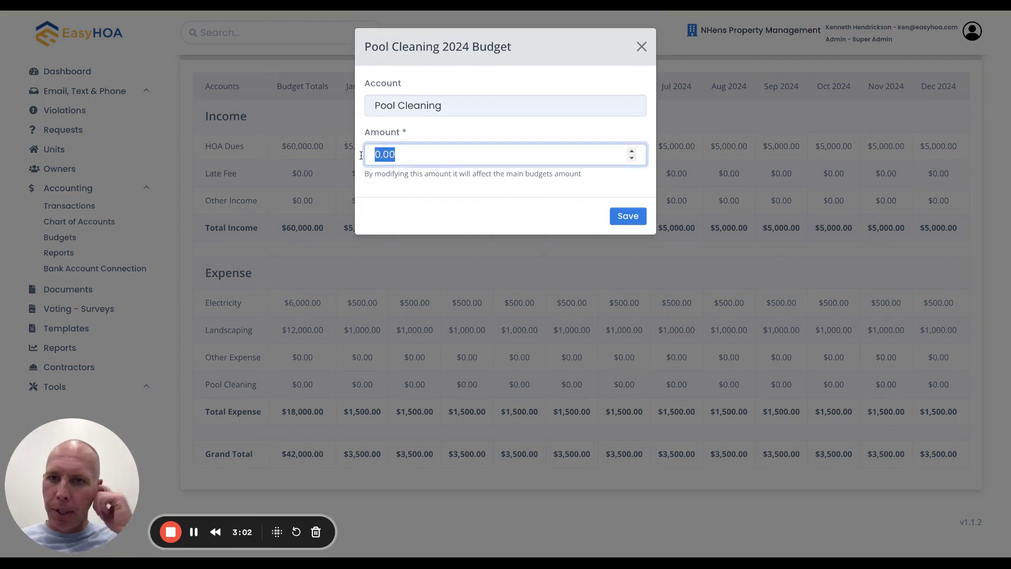
type("6000")
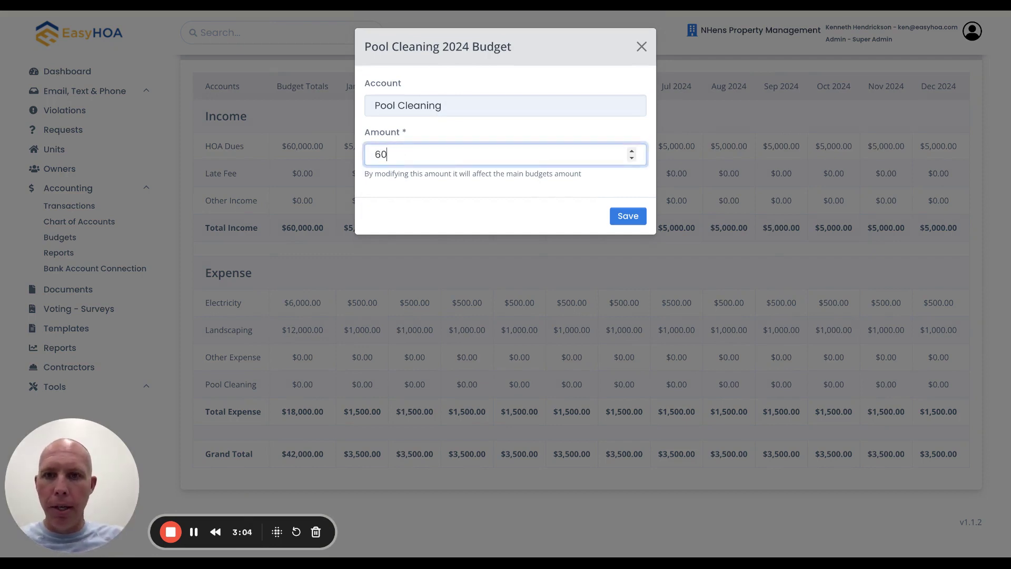
left_click(629, 218)
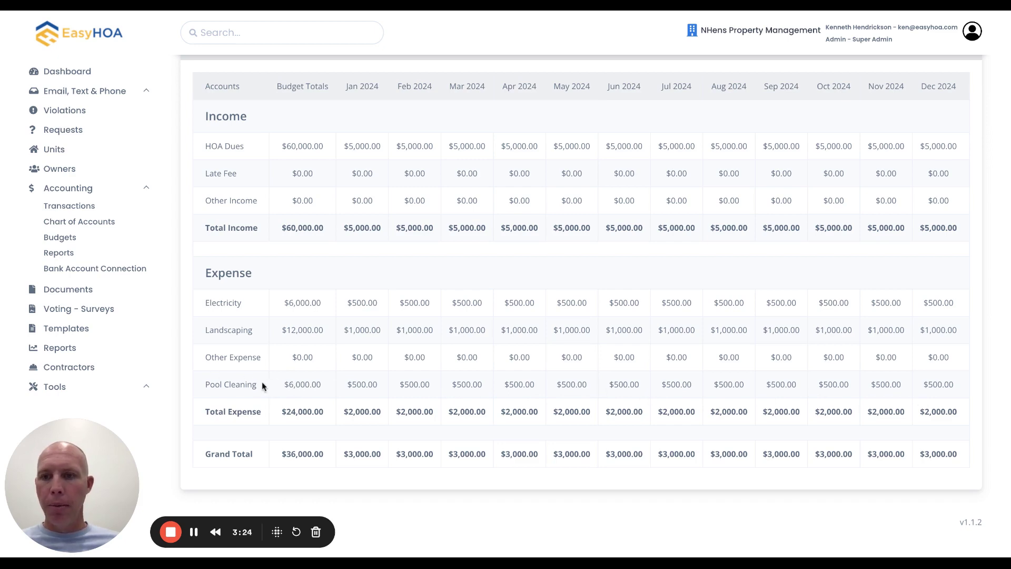
left_click(302, 358)
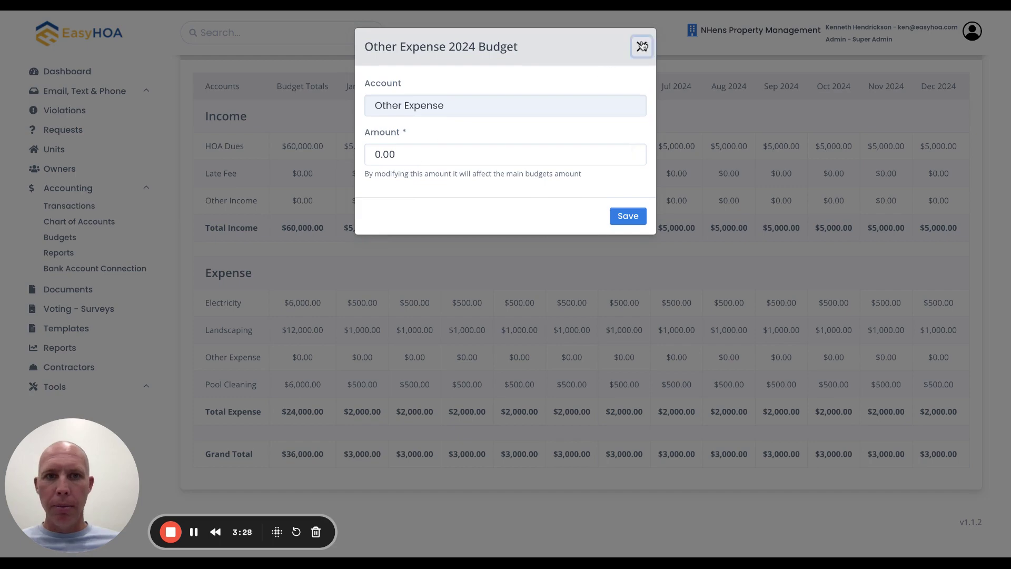
left_click(641, 46)
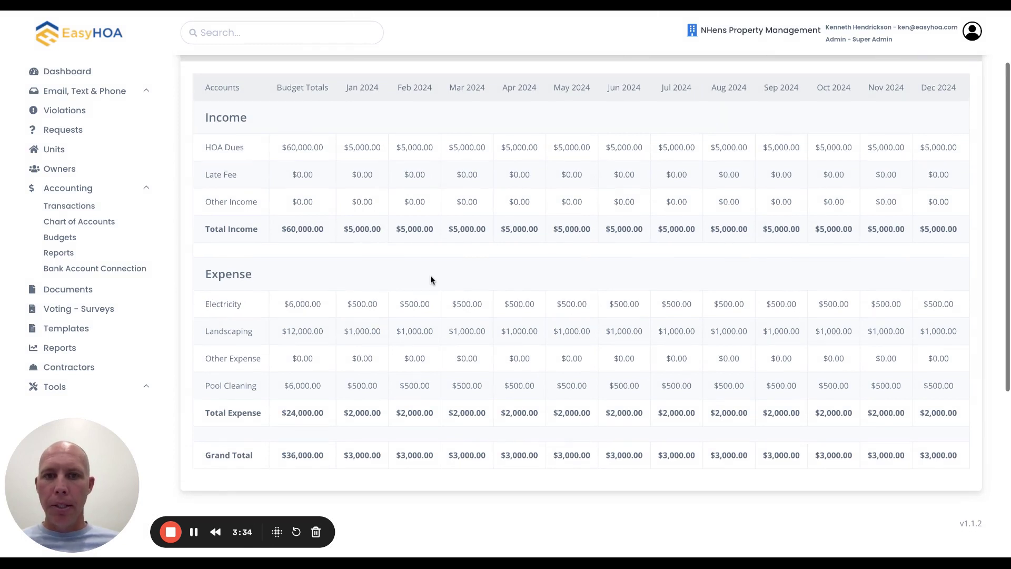
Scroll to the top of the budget details and return to the Budgets list via the breadcrumb
scroll(431, 279, "up", 1)
scroll(596, 292, "up", 2)
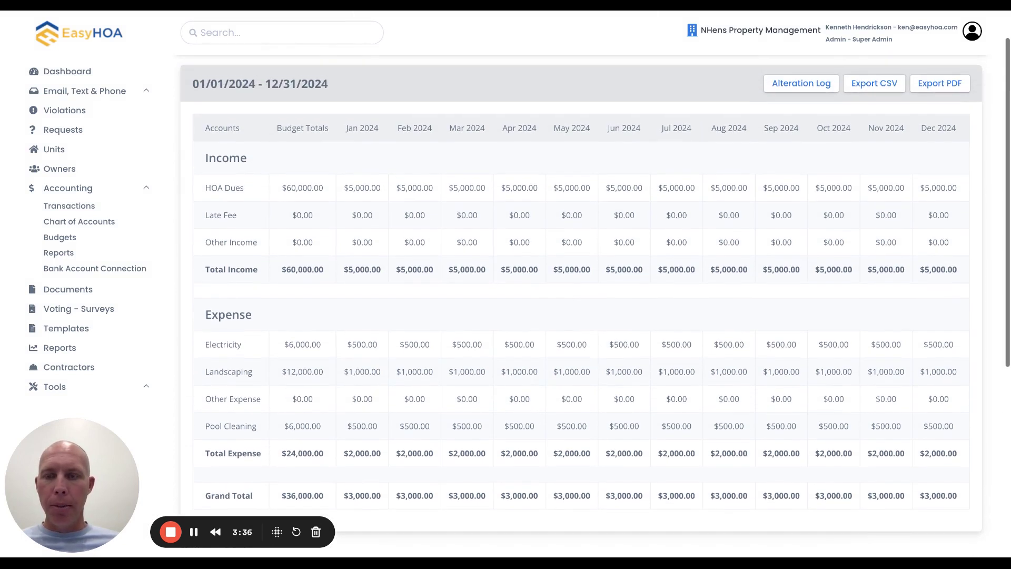
scroll(596, 292, "up", 1)
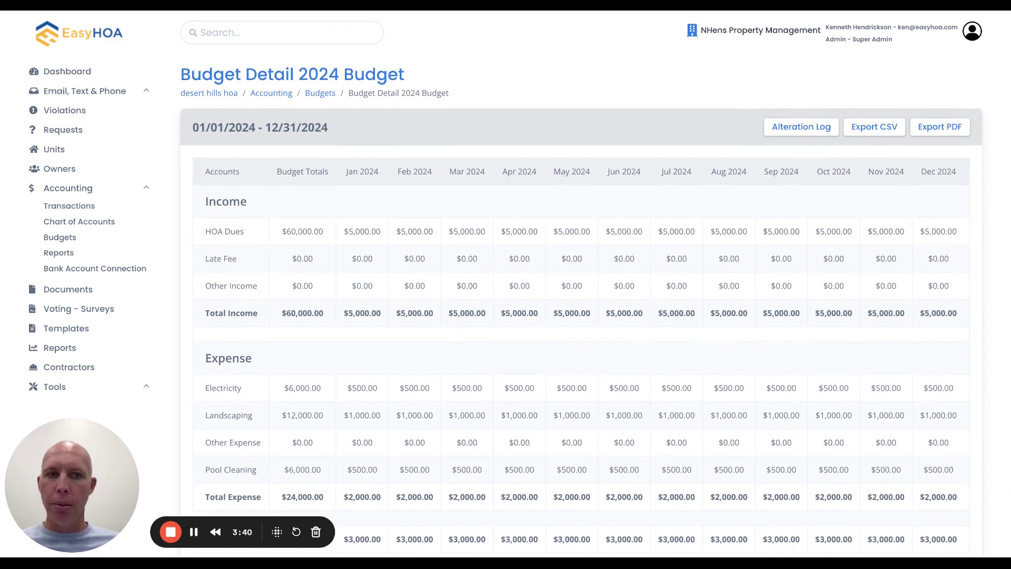
left_click(323, 98)
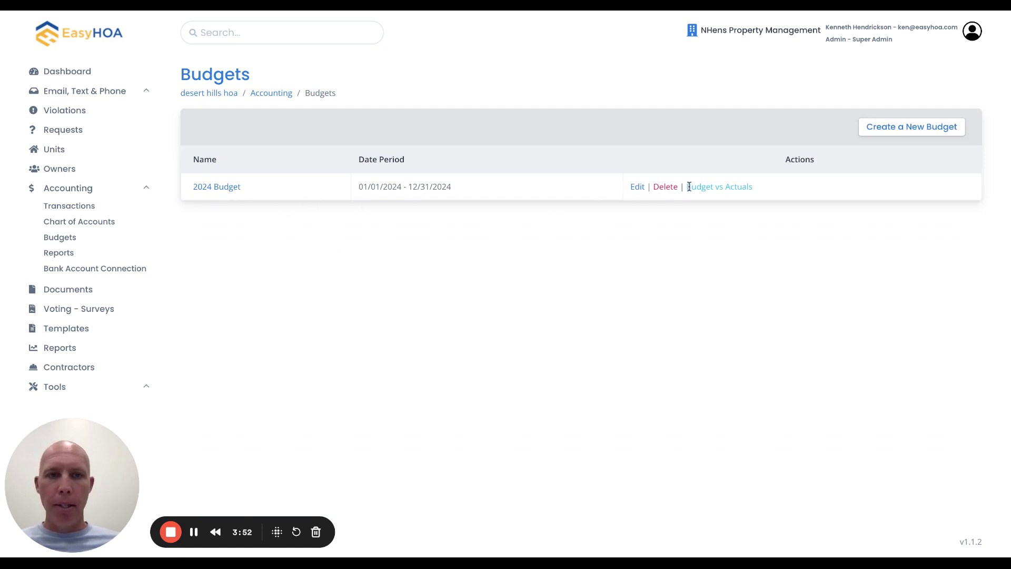
Open the 2024 Budget vs Actuals report for Apr 2024 and scroll through it
left_click(724, 187)
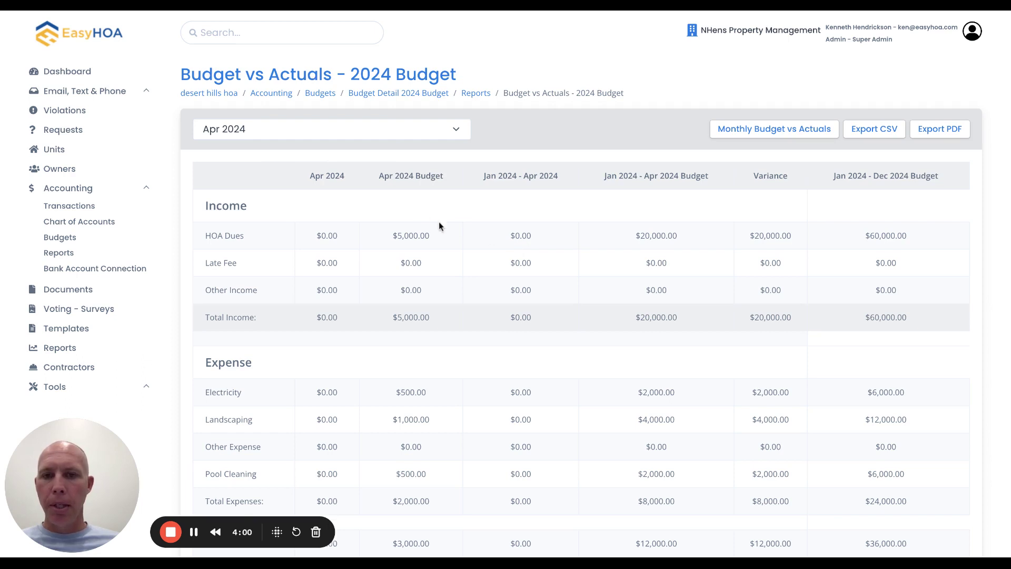
scroll(478, 261, "down", 1)
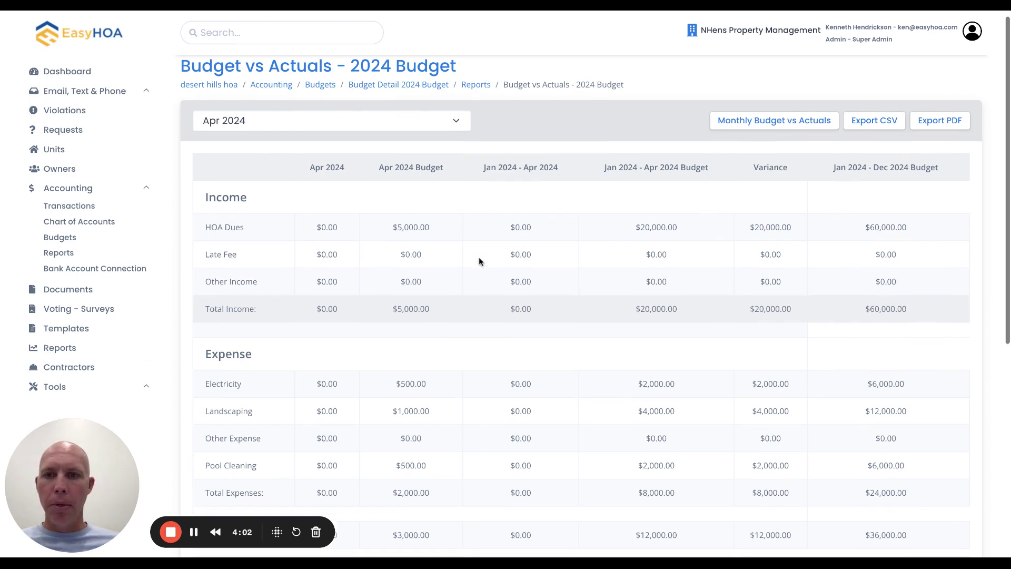
scroll(579, 284, "down", 5)
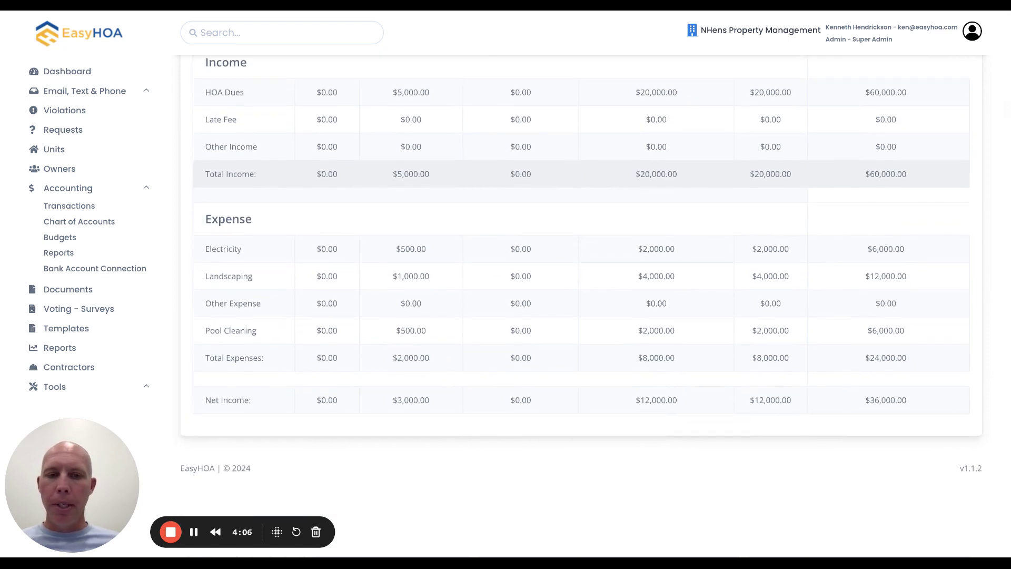
scroll(625, 290, "up", 1)
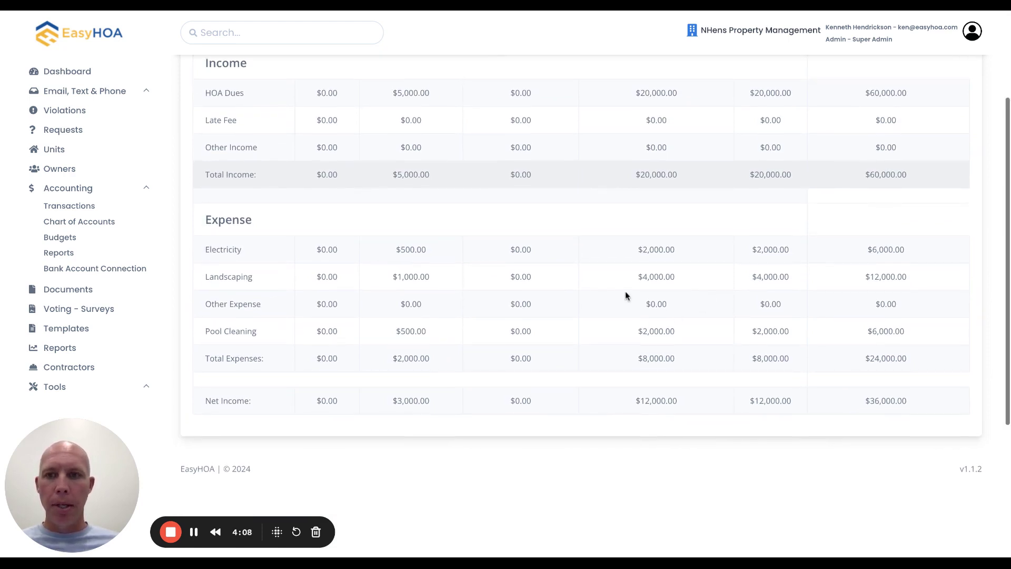
scroll(624, 290, "down", 2)
scroll(624, 291, "up", 6)
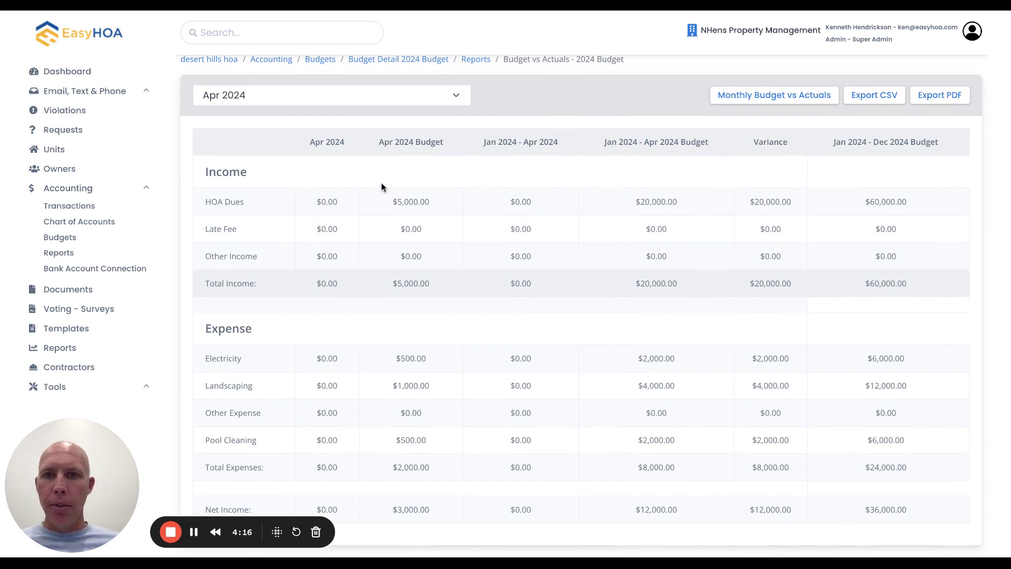
Check Transactions (none recorded, $0.00 Cash on Hand), then go back to Budgets
left_click(69, 209)
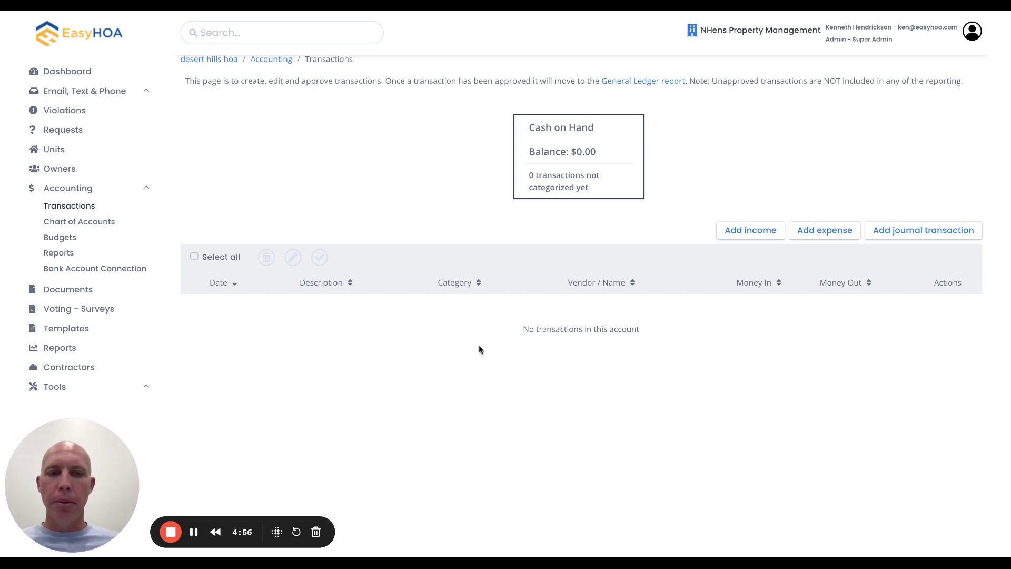
left_click(66, 241)
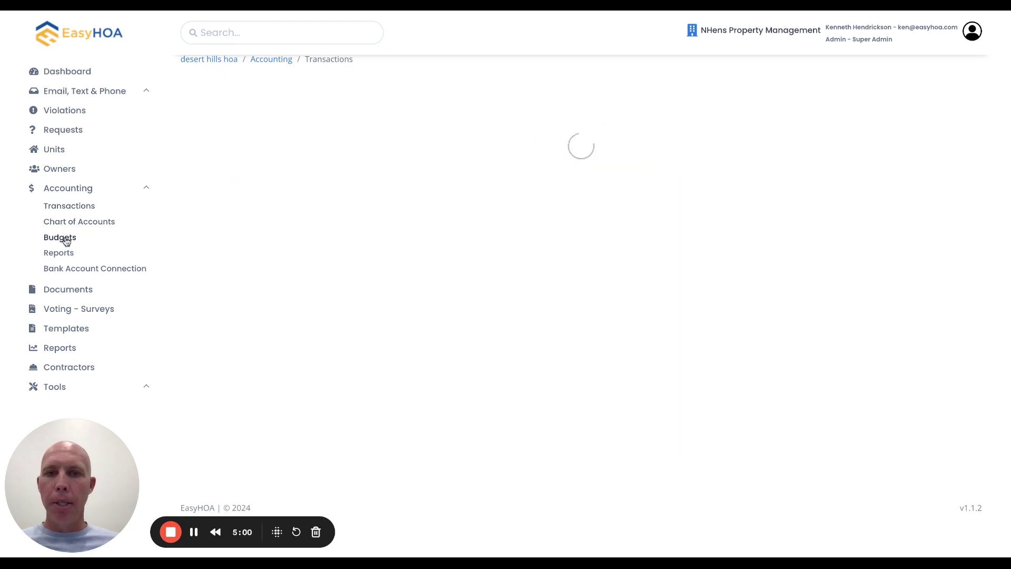